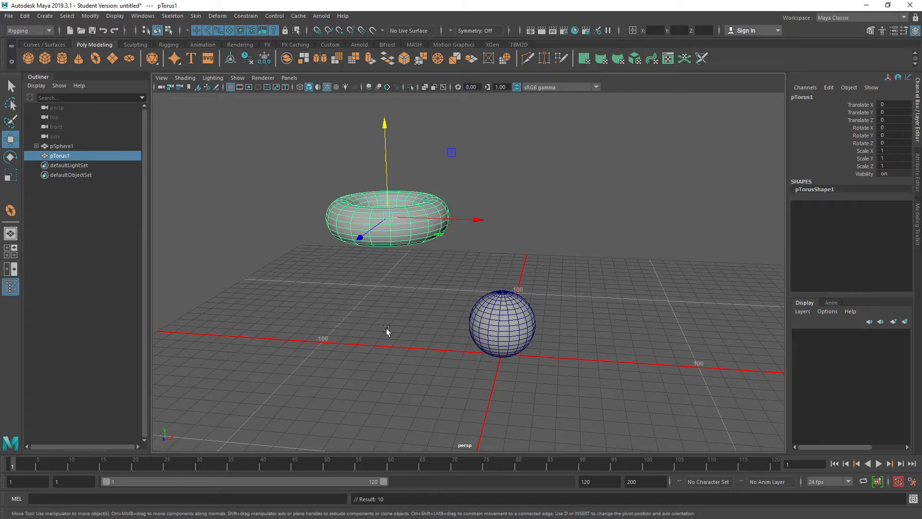
- At frame 20, move the torus along X to about 58.3, above the sphere, and key all its channels
click(51, 465)
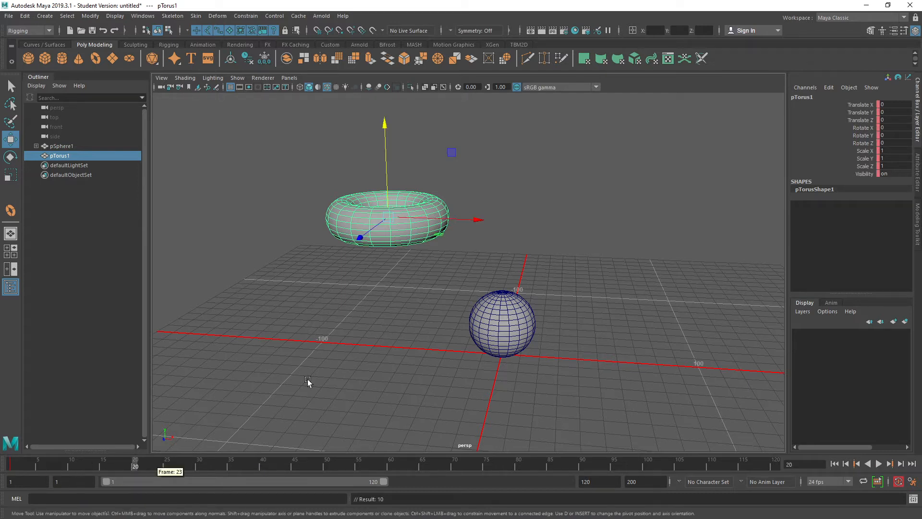
drag(477, 220, 597, 228)
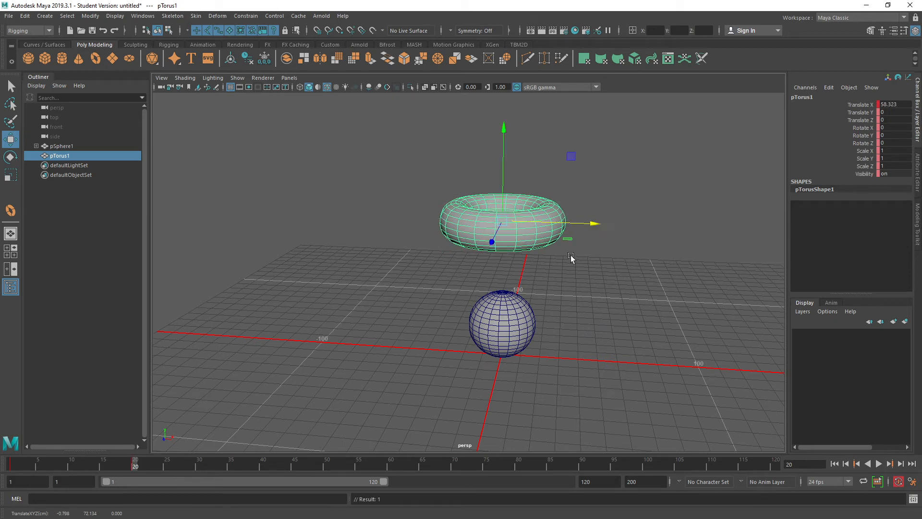
alt+drag(535, 268, 552, 257)
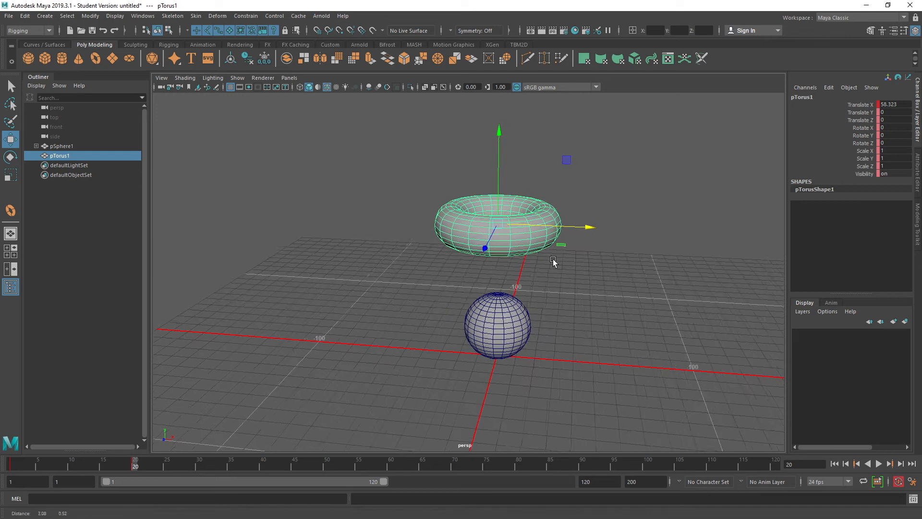
key(alt+v)
drag(136, 465, 138, 467)
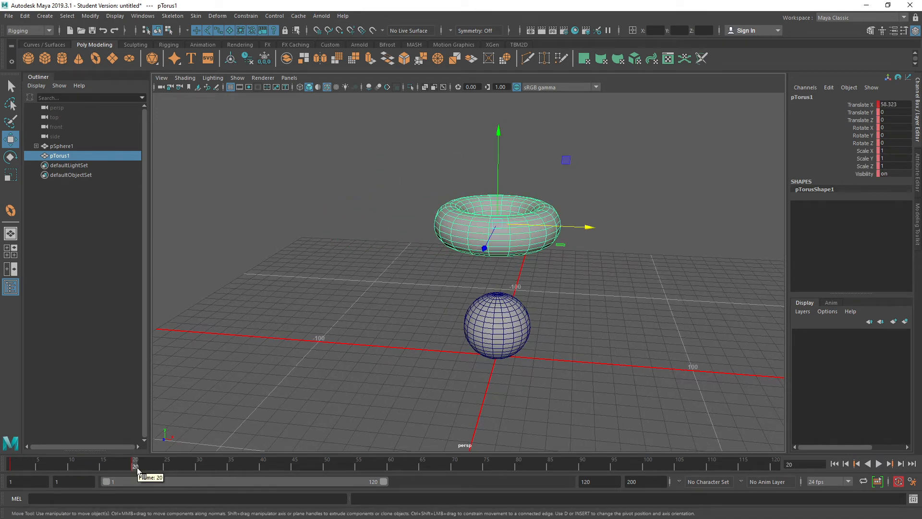
key(alt+v)
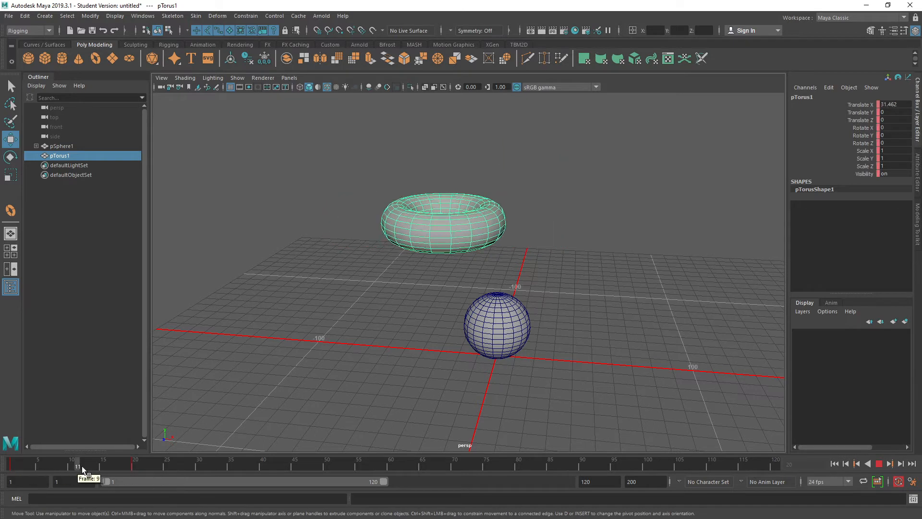
click(135, 467)
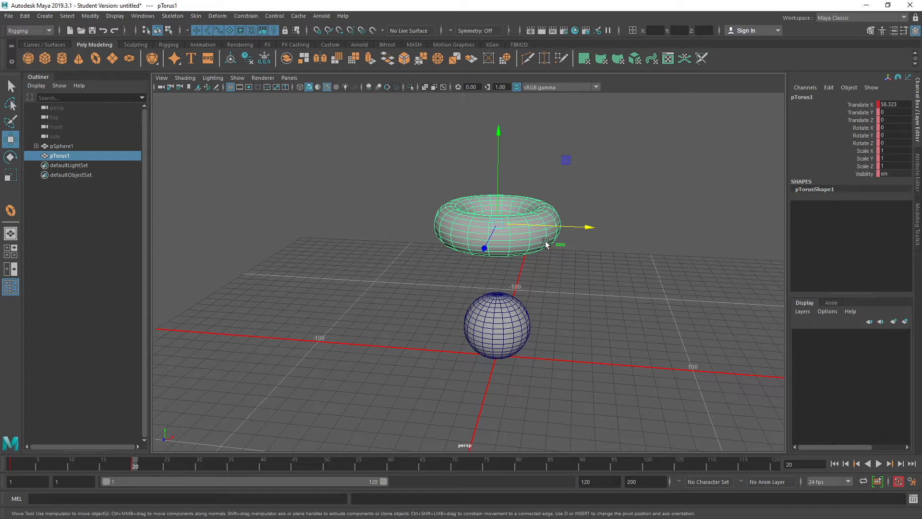
key(s)
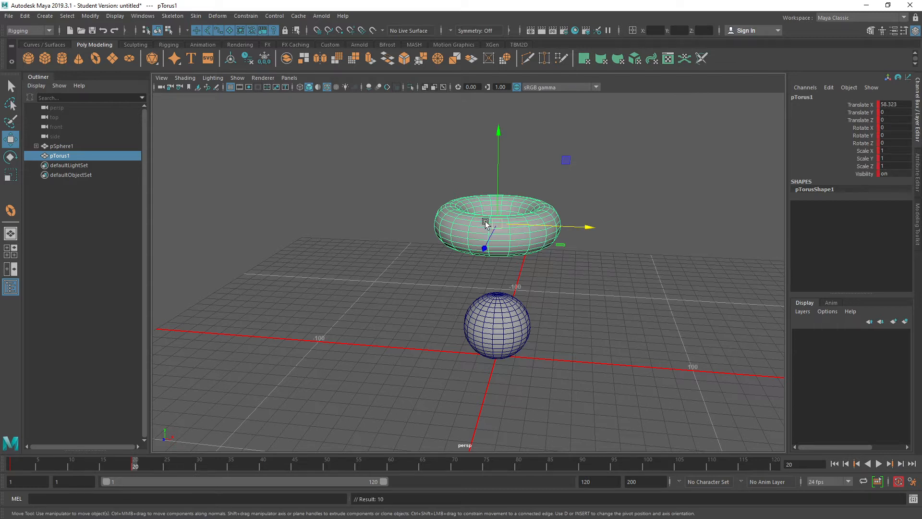
- At frame 40, lower the torus around the sphere to about -55.9 in Translate Y and key all its channels
alt+drag(507, 243, 500, 254)
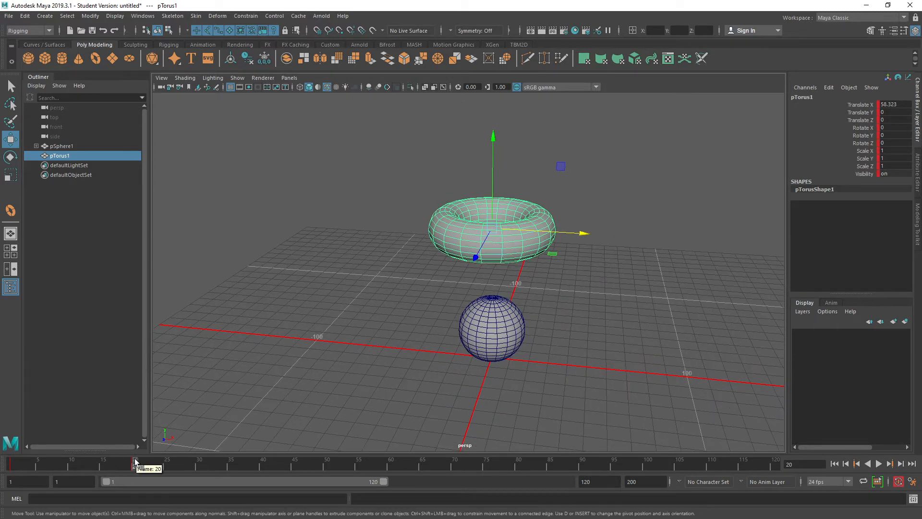
click(263, 462)
drag(493, 144, 483, 302)
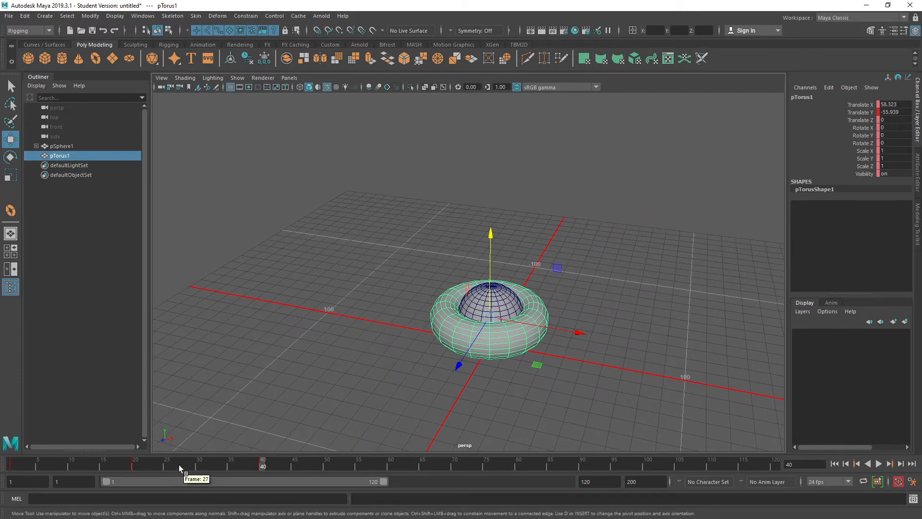
key(s)
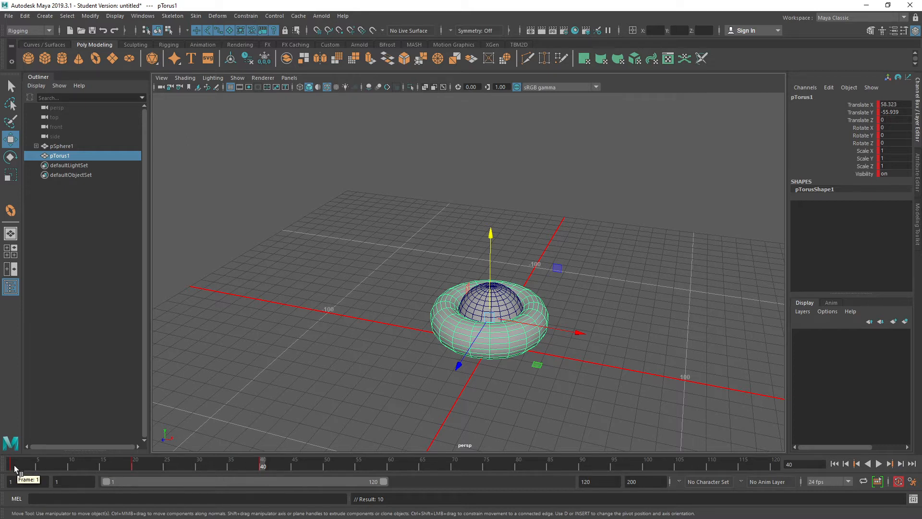
- Play back the torus animation from the start, then return to frame 40
key(alt+v)
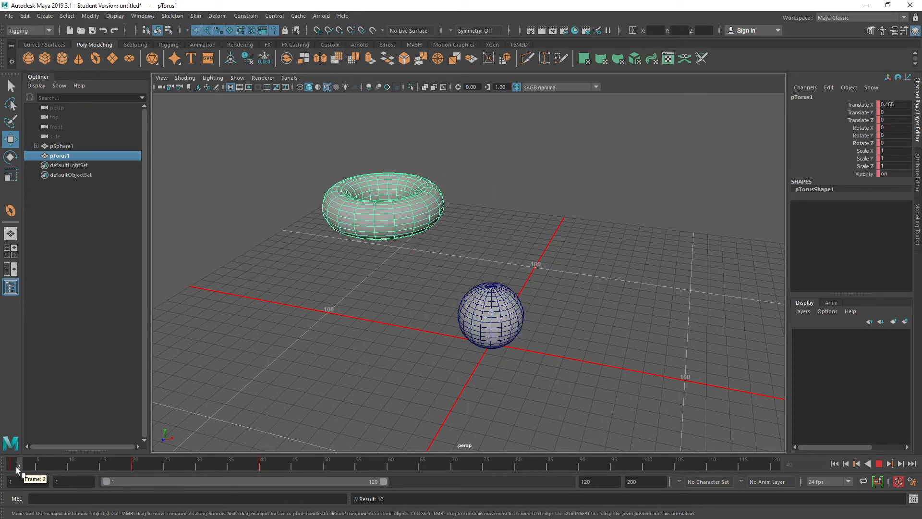
drag(134, 475, 264, 467)
alt+drag(365, 322, 422, 286)
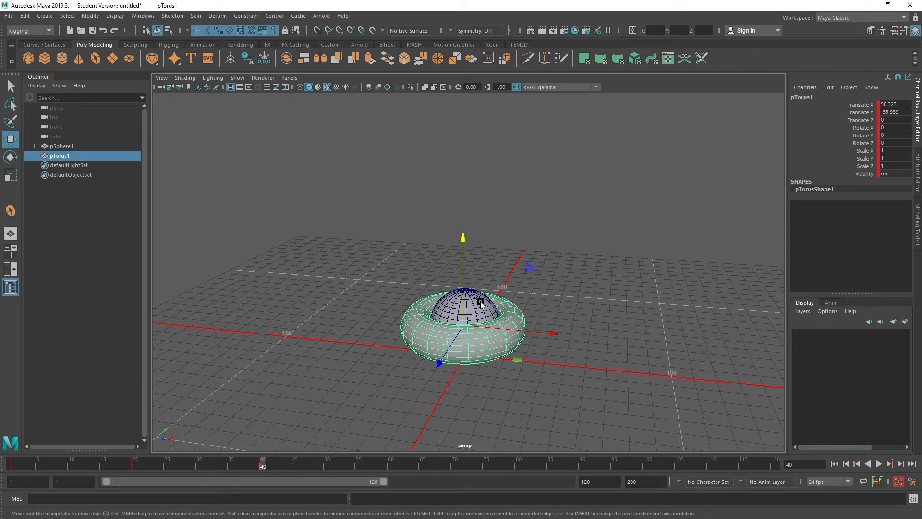
alt+drag(494, 323, 486, 323)
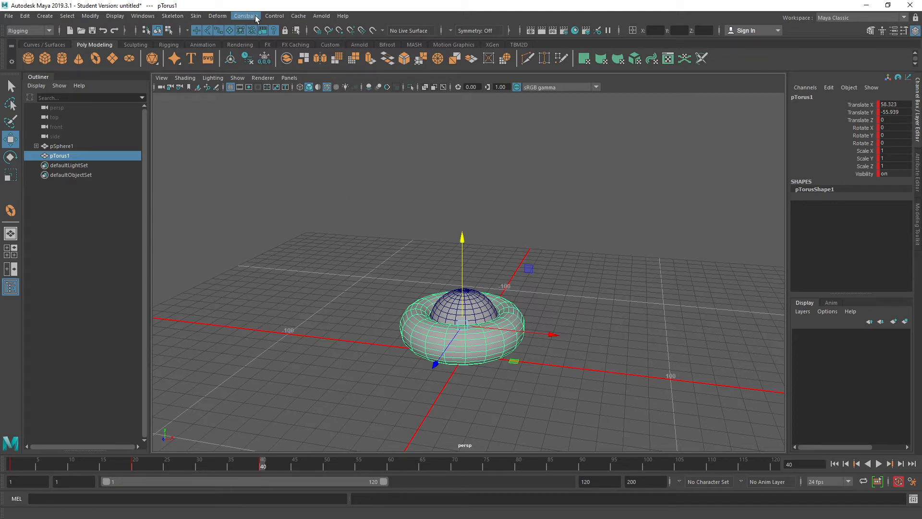
- Select the torus first and add the sphere to the selection
click(523, 313)
click(508, 319)
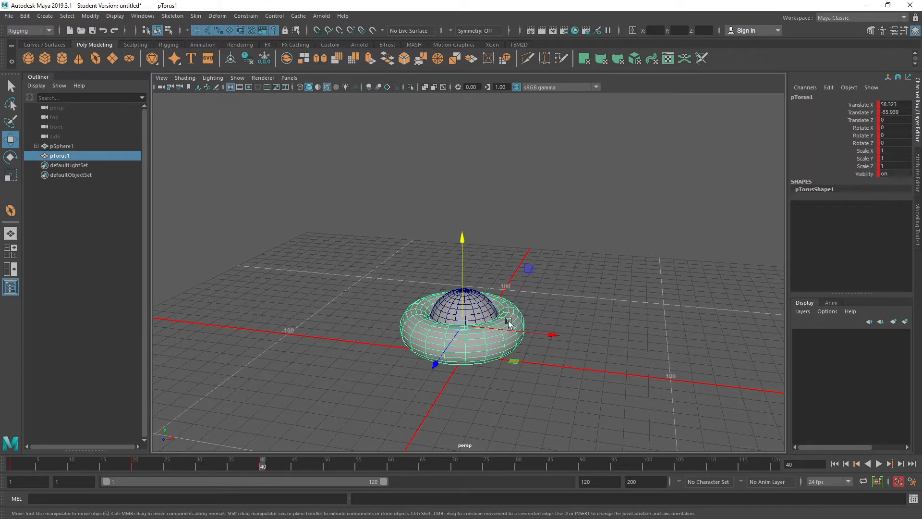
shift+click(474, 309)
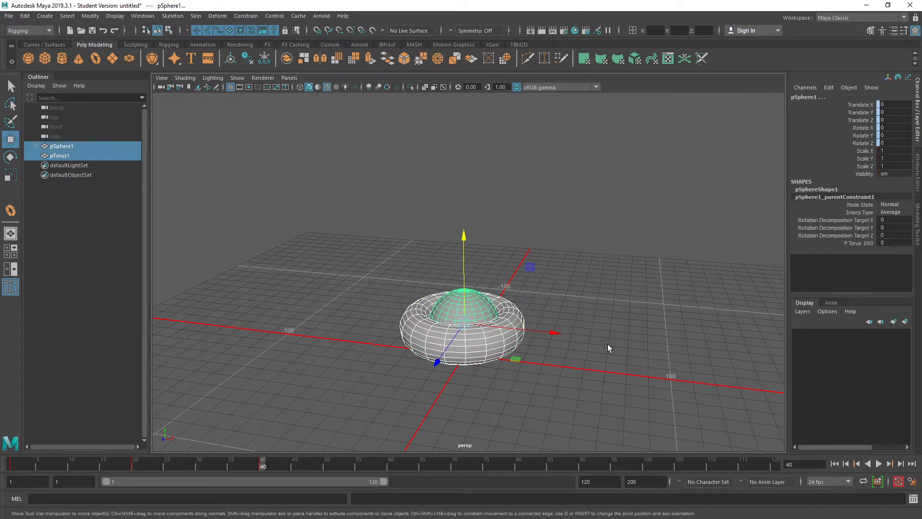
- Apply a Parent constraint from the torus to the sphere from the Rigging menu set, and undo it
click(250, 16)
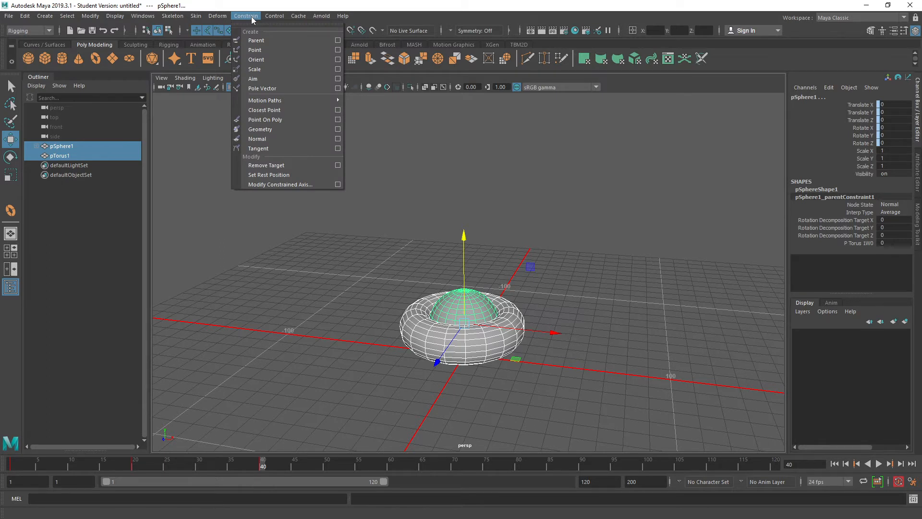
click(47, 30)
click(27, 51)
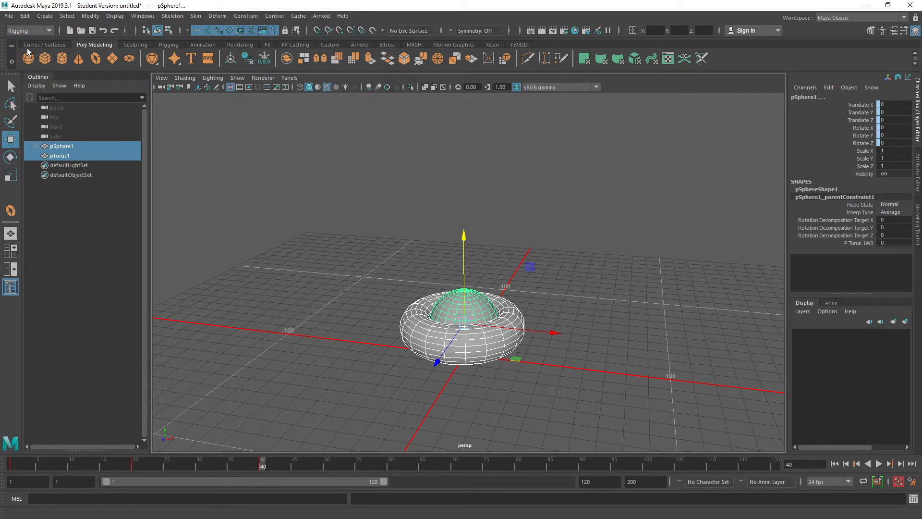
click(250, 17)
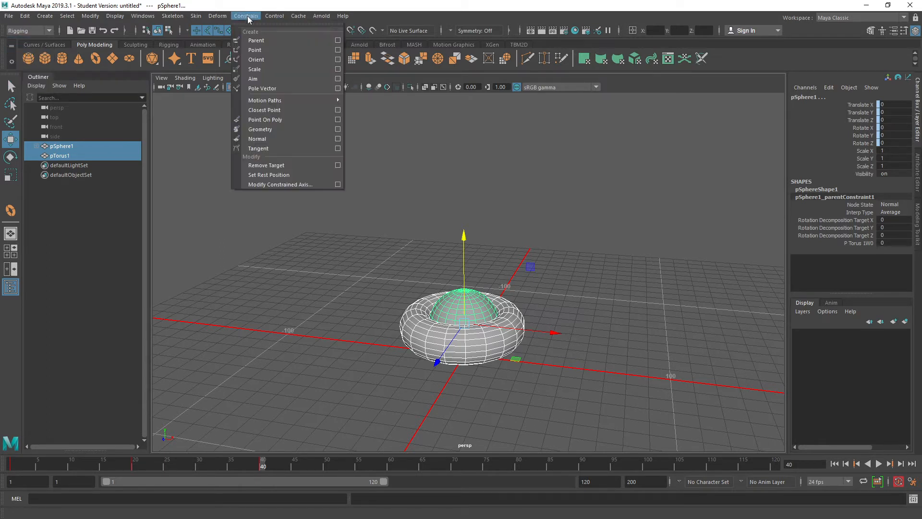
click(272, 41)
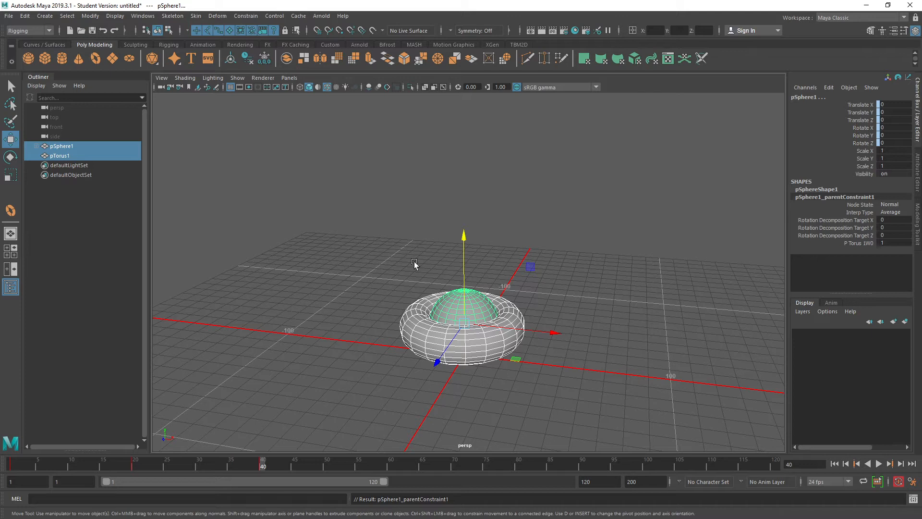
key(ctrl+z)
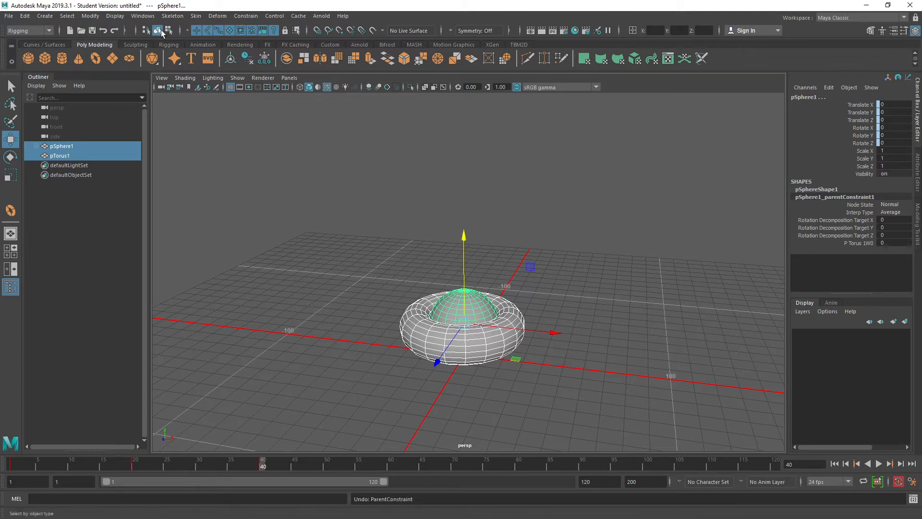
- Parent-constrain the sphere to the torus with Maintain offset on, all translate and rotate axes, and weight 1.0000, then deselect both objects
click(254, 18)
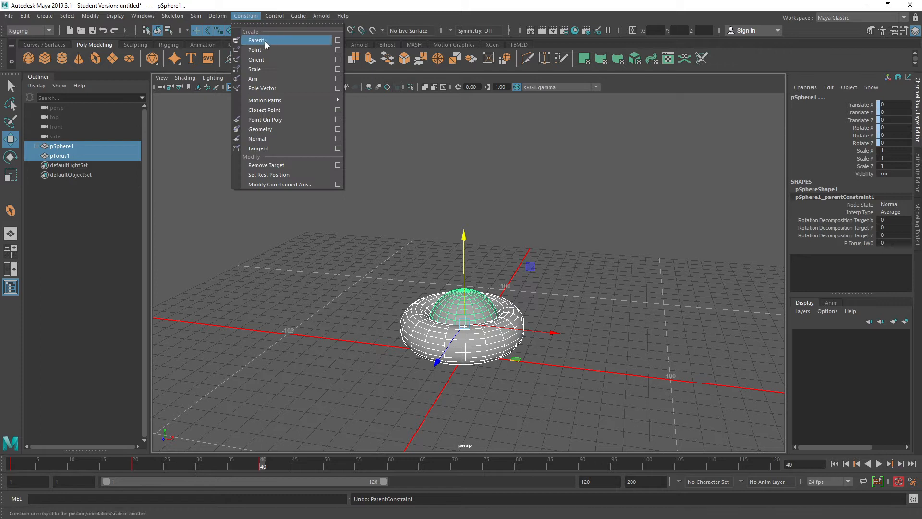
click(338, 42)
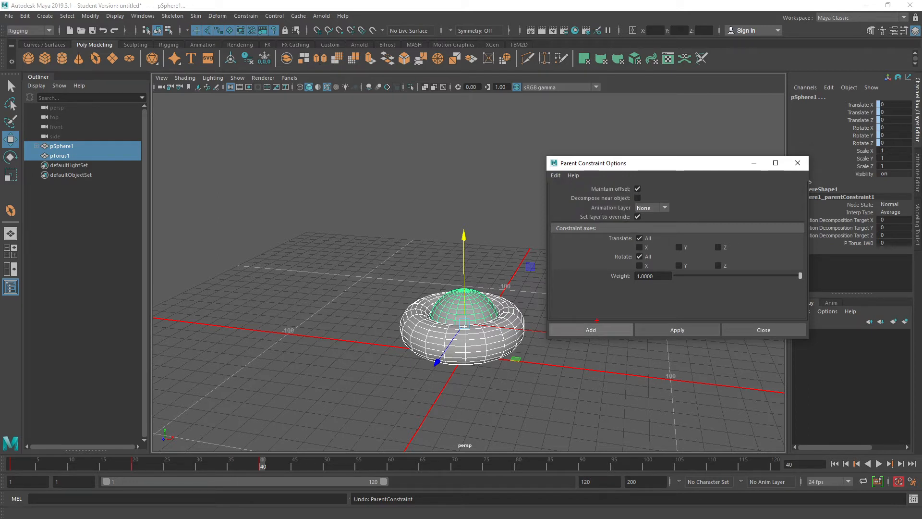
click(590, 330)
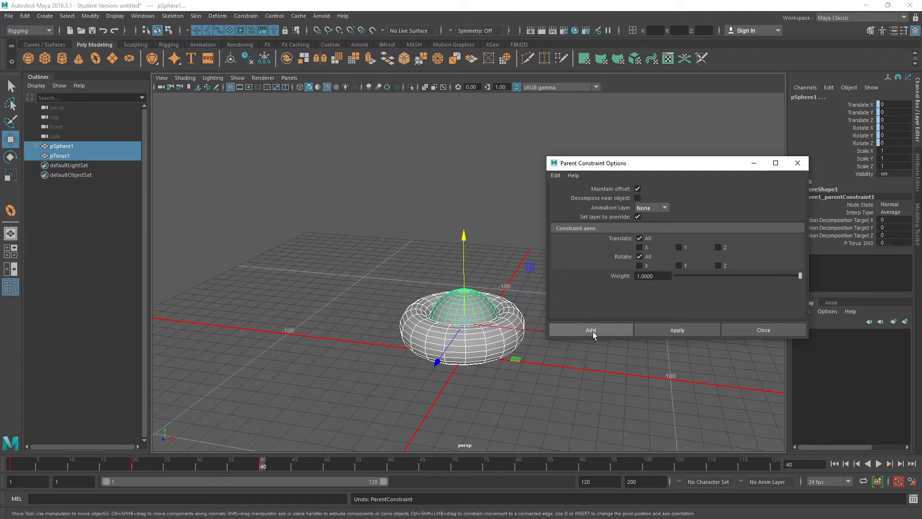
click(543, 302)
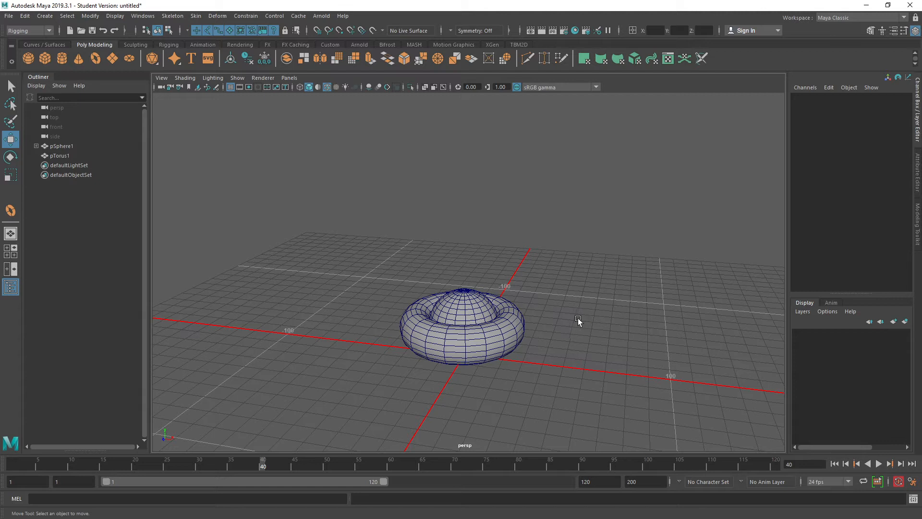
- Move the torus up and sideways to test whether the sphere follows it, and undo the test moves
click(502, 329)
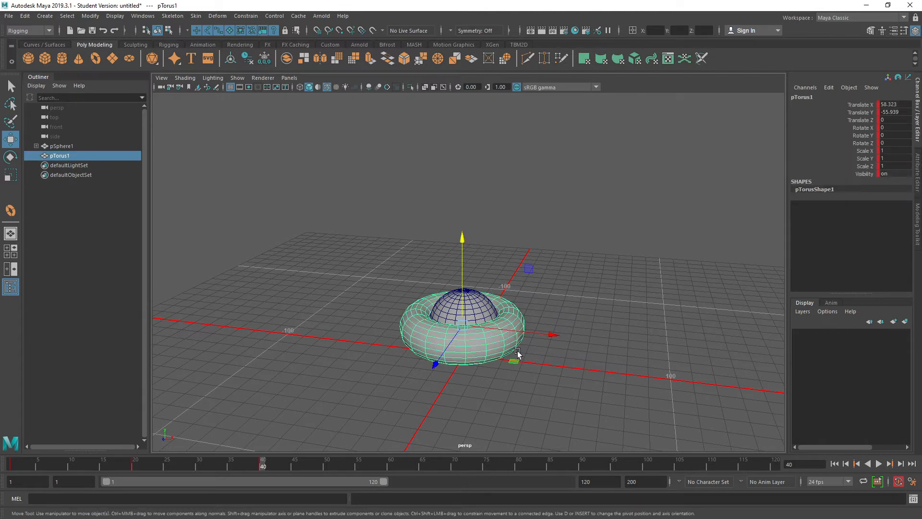
drag(463, 240, 442, 137)
key(ctrl+z)
alt+drag(425, 300, 454, 331)
drag(532, 277, 602, 235)
key(ctrl+z)
key(ctrl+z)
key(ctrl+z)
key(ctrl+z)
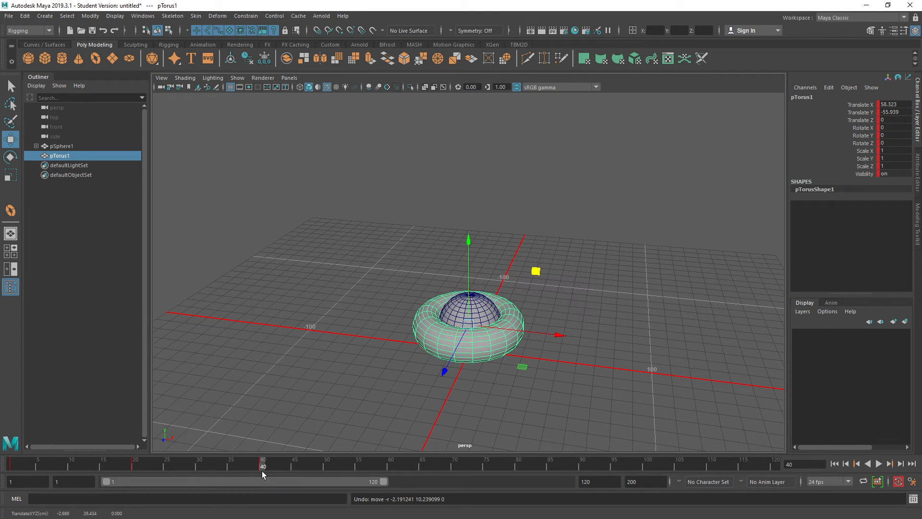
- Scrub and play the timeline around the torus's final keyframe to check the sphere's motion, returning to frame 40
mouse_move(262, 469)
mouse_down()
mouse_move(17, 465)
mouse_move(578, 465)
mouse_move(33, 459)
mouse_move(85, 456)
mouse_move(267, 462)
mouse_move(15, 465)
mouse_move(254, 471)
mouse_up()
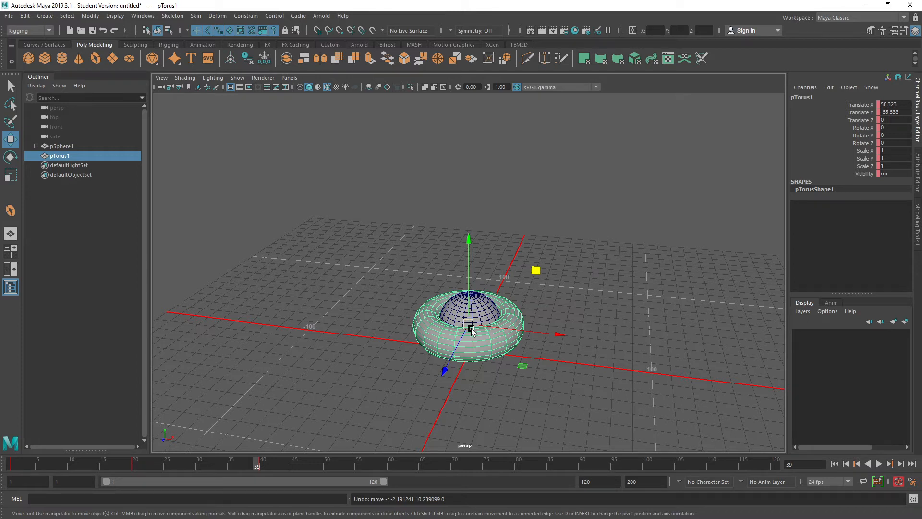
click(264, 463)
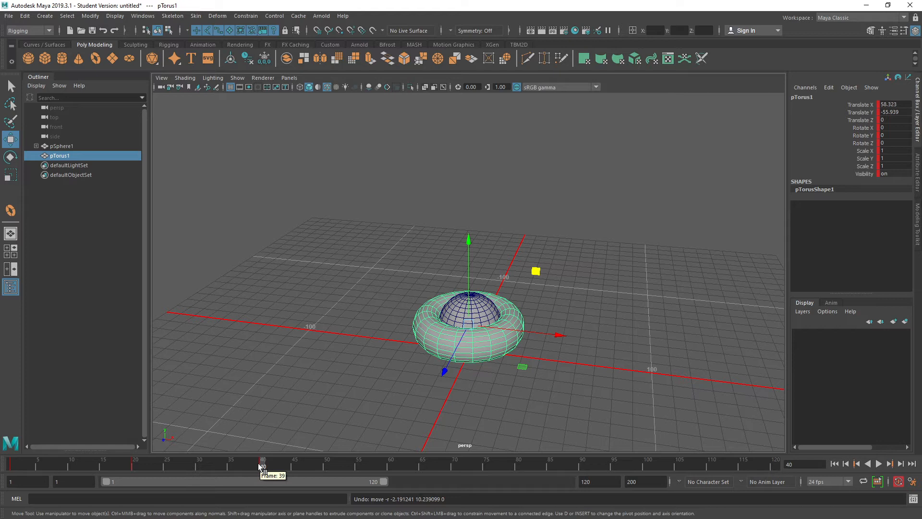
key(alt+v)
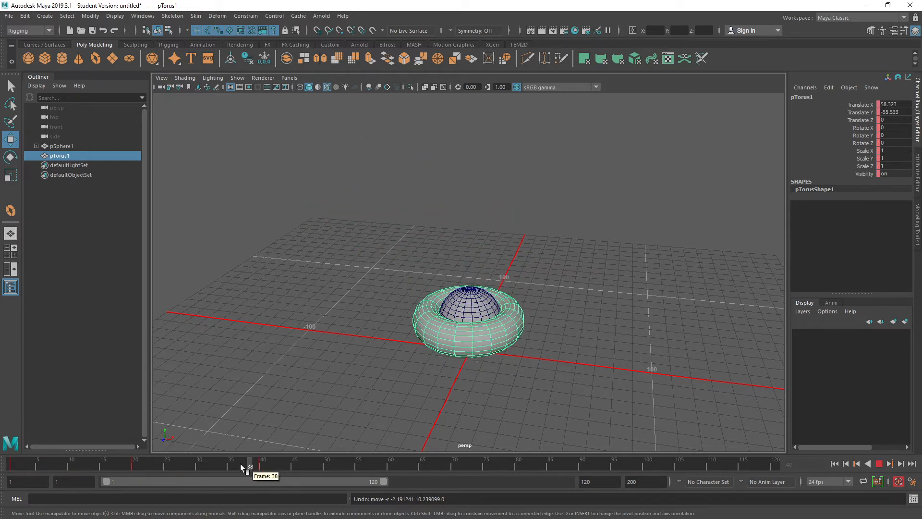
click(264, 466)
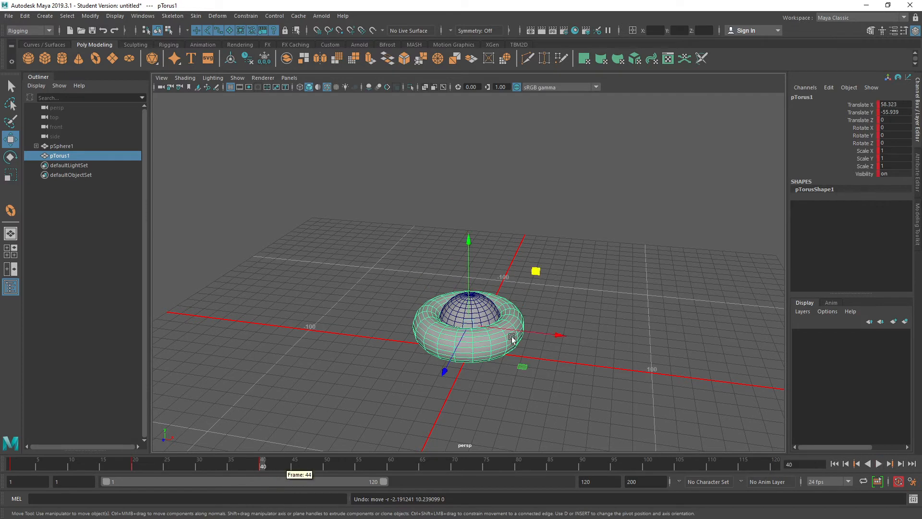
- Select the sphere and examine its parent constraint attributes, including the torus weight P Torus 1W0
click(483, 309)
alt+drag(503, 298, 484, 303)
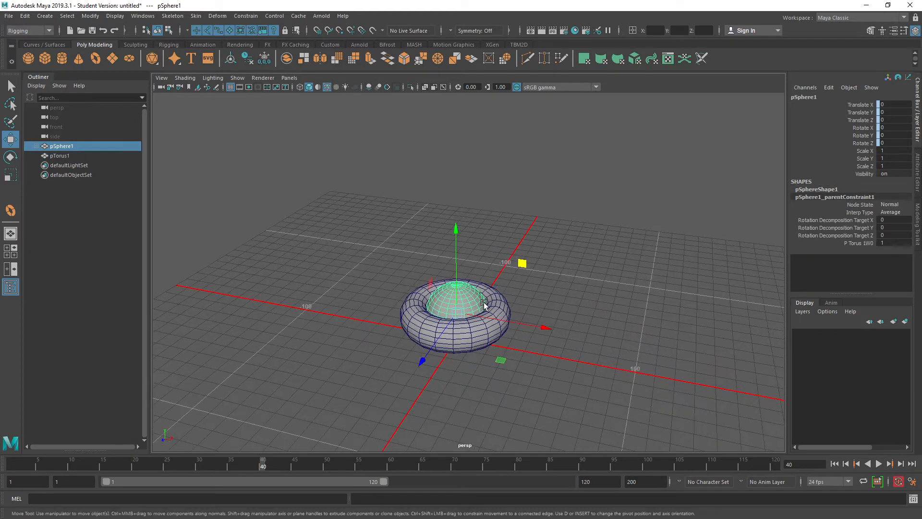
scroll(483, 303, up, 2)
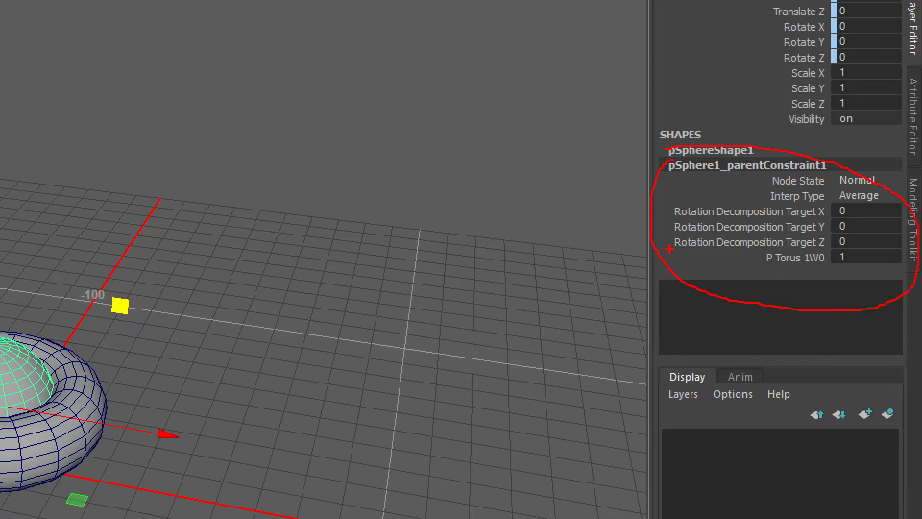
drag(504, 167, 640, 197)
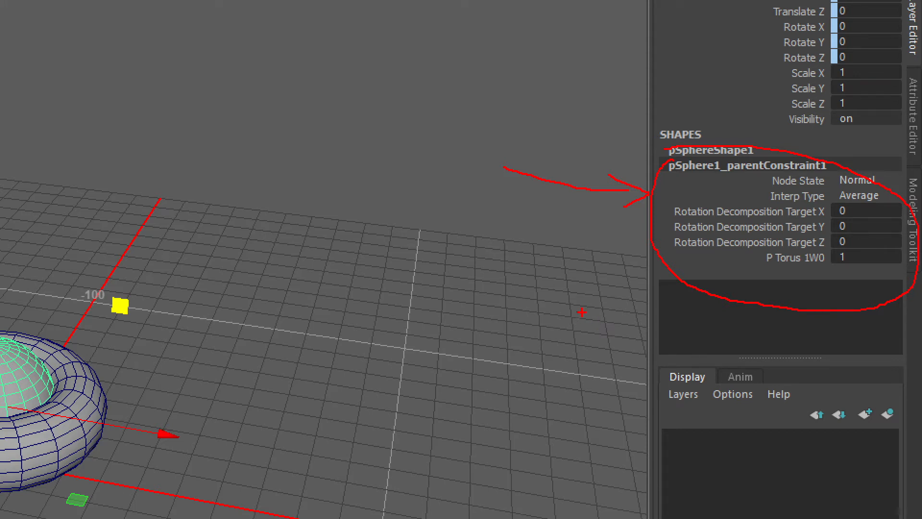
key(Escape)
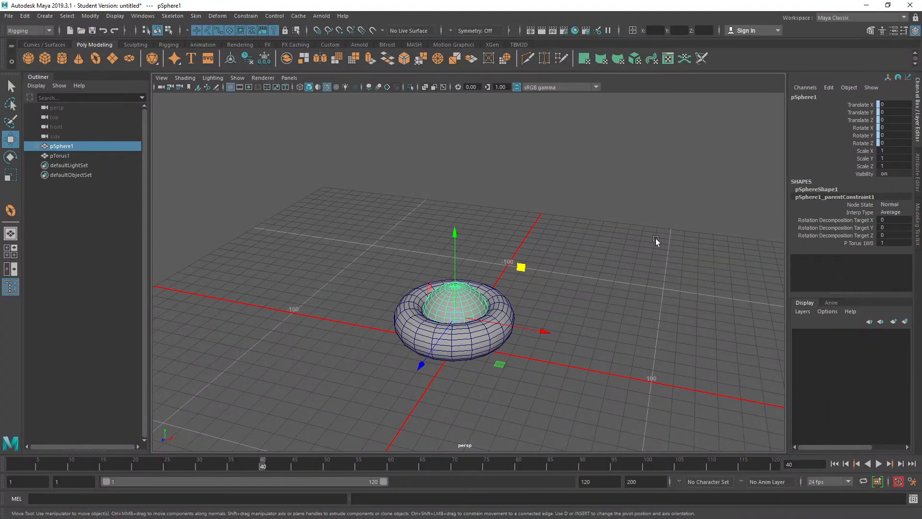
alt+drag(643, 234, 580, 276)
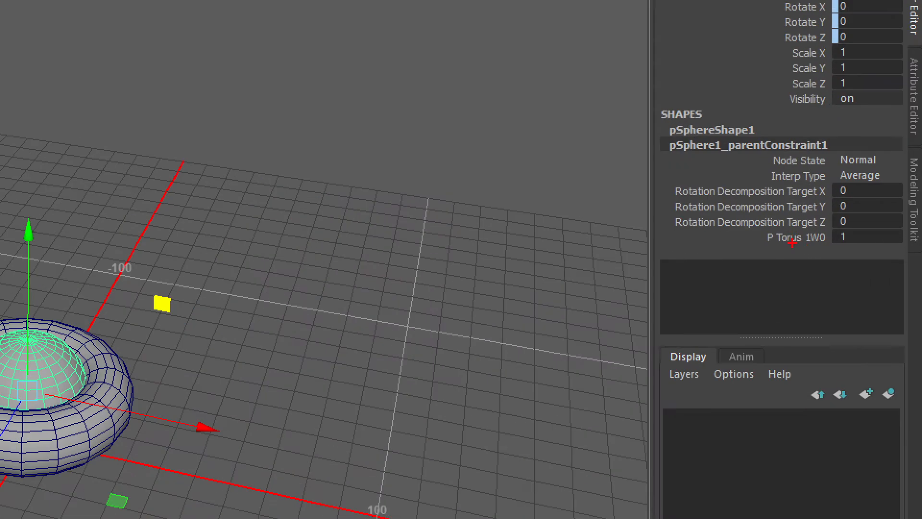
- Key all channels of the constrained sphere at frame 40 to add its Blend Parent 1 attribute
drag(785, 230, 860, 245)
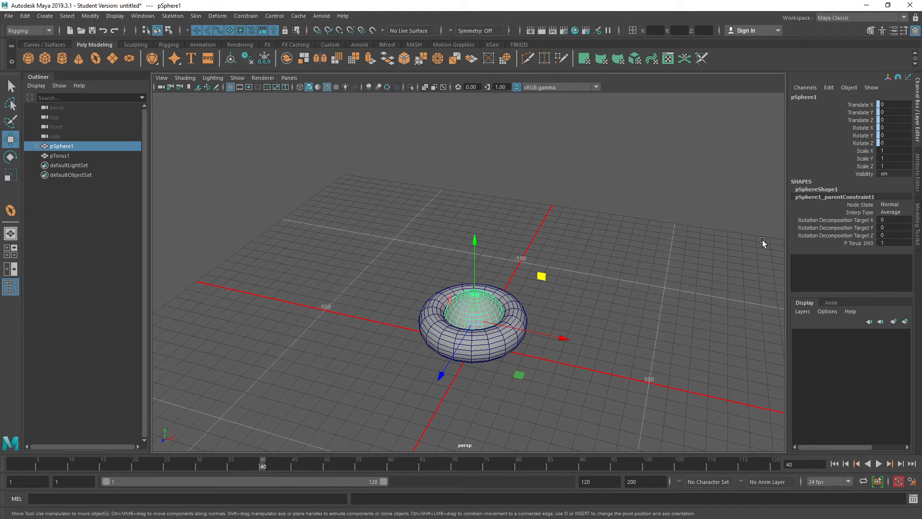
key(s)
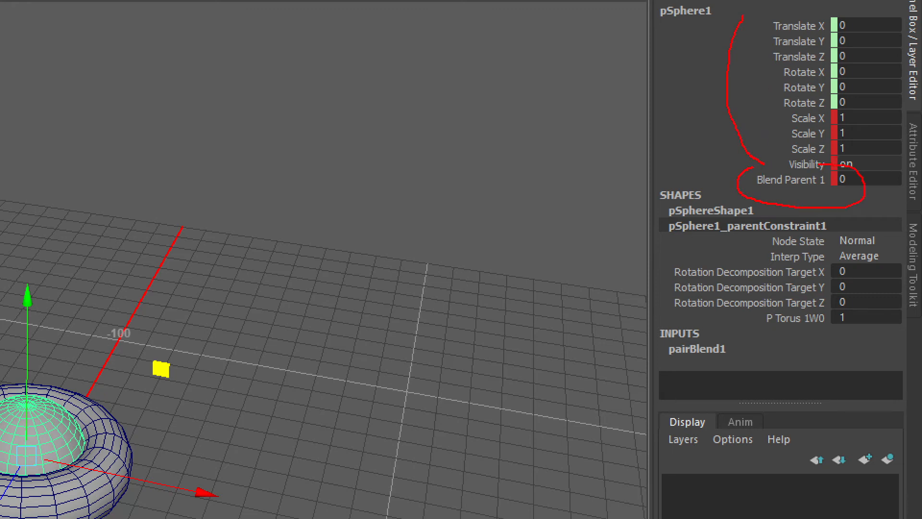
drag(596, 167, 734, 186)
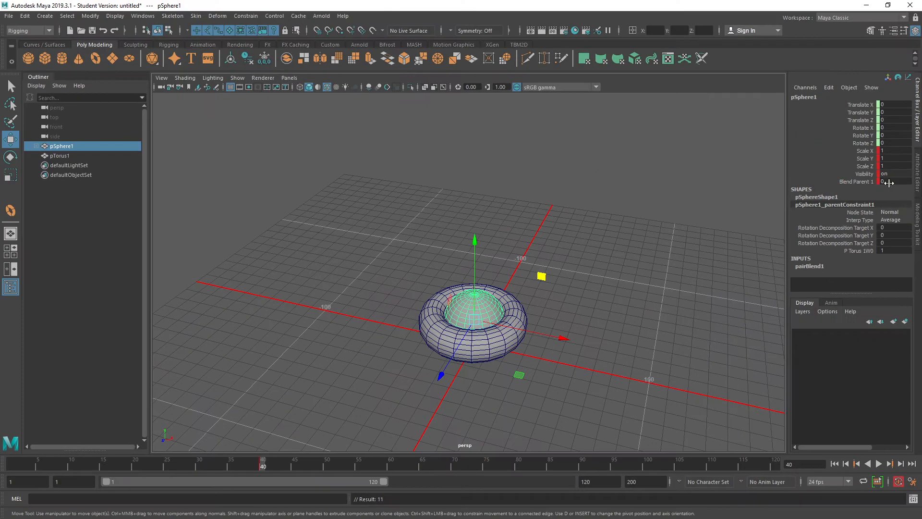
- At frame 60, raise the torus straight above the sphere to a Translate Y of about 13.9
drag(264, 462, 303, 474)
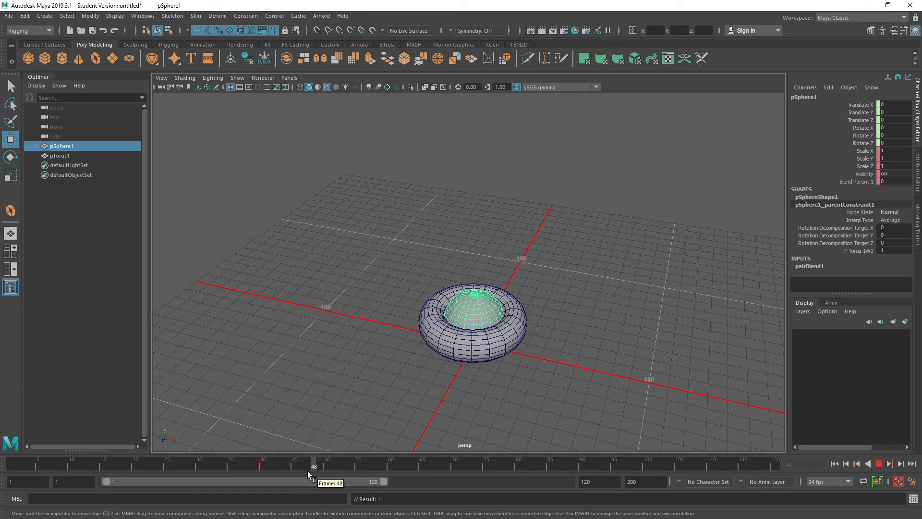
click(504, 348)
drag(475, 245, 476, 117)
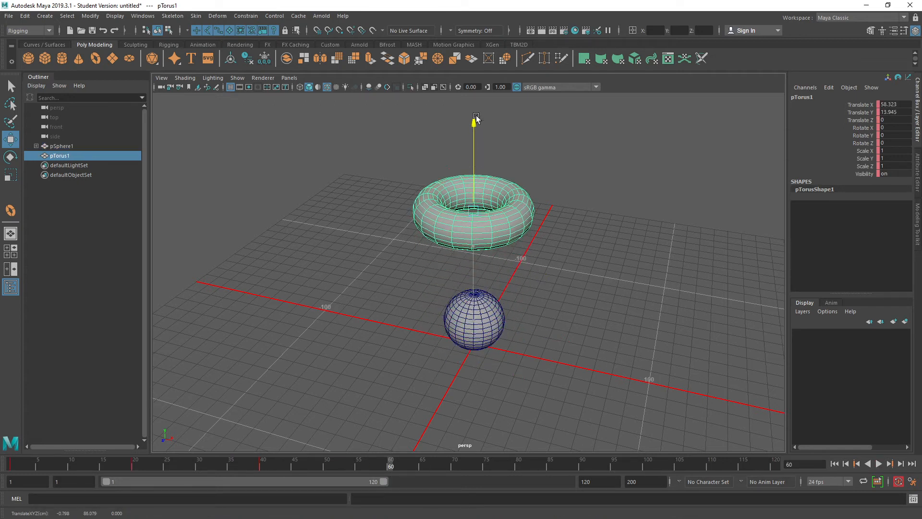
- Return to frame 40 and set the sphere's Blend Parent 1 to 1
alt+drag(428, 330, 443, 319)
drag(389, 463, 263, 469)
mouse_move(478, 307)
alt+mouse_down()
mouse_move(469, 304)
mouse_move(489, 300)
alt+mouse_up()
click(489, 299)
alt+right_drag(356, 356, 379, 364)
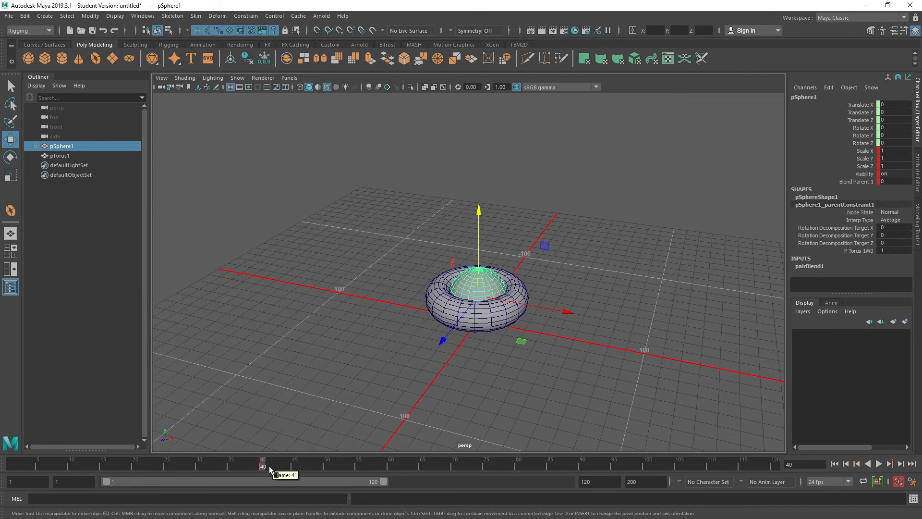
double_click(889, 182)
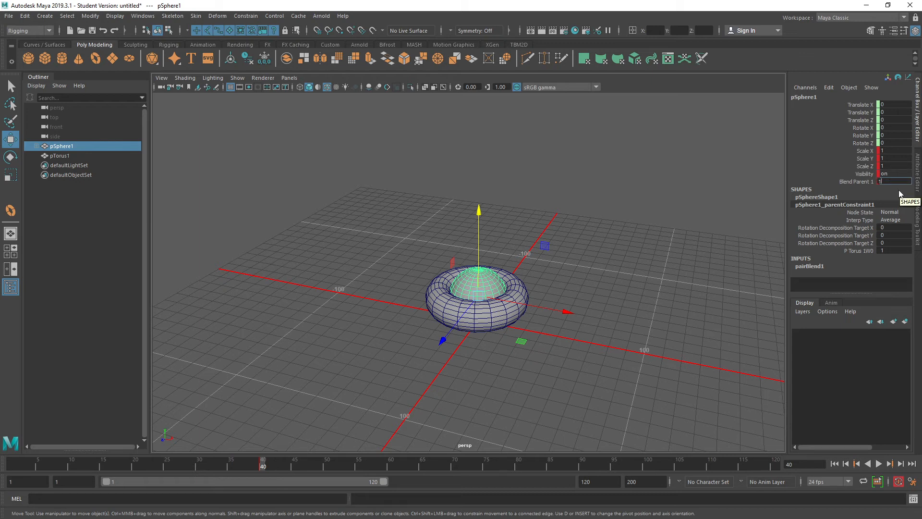
key(Return)
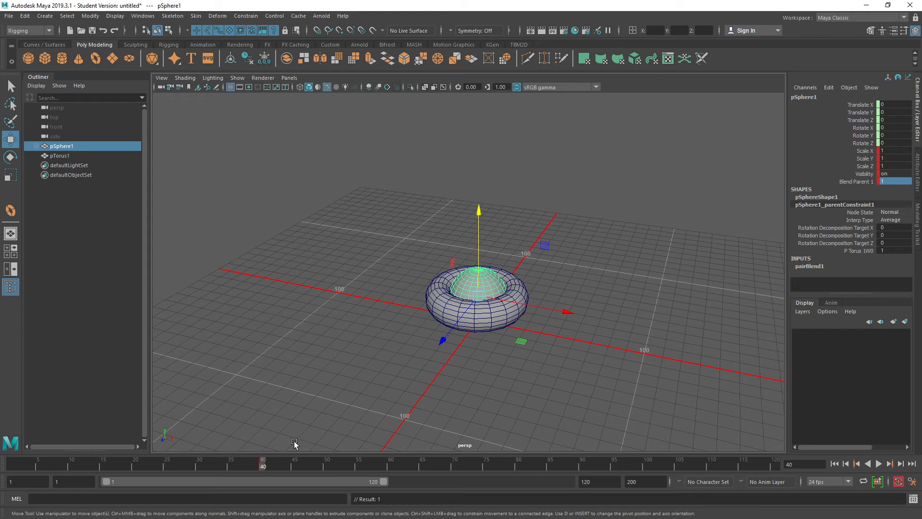
- Scrub through the animation, and set the sphere's Blend Parent 1 to 0 at frame 39
key(alt+v)
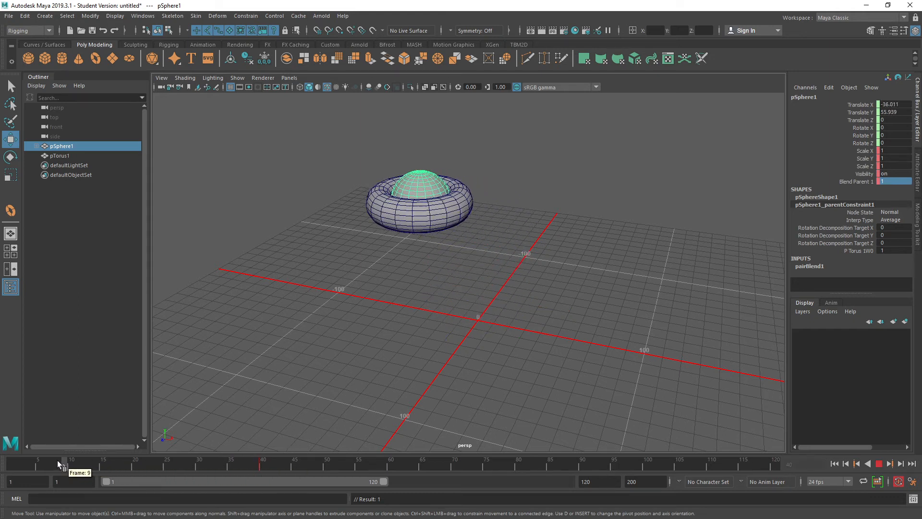
drag(289, 474, 403, 476)
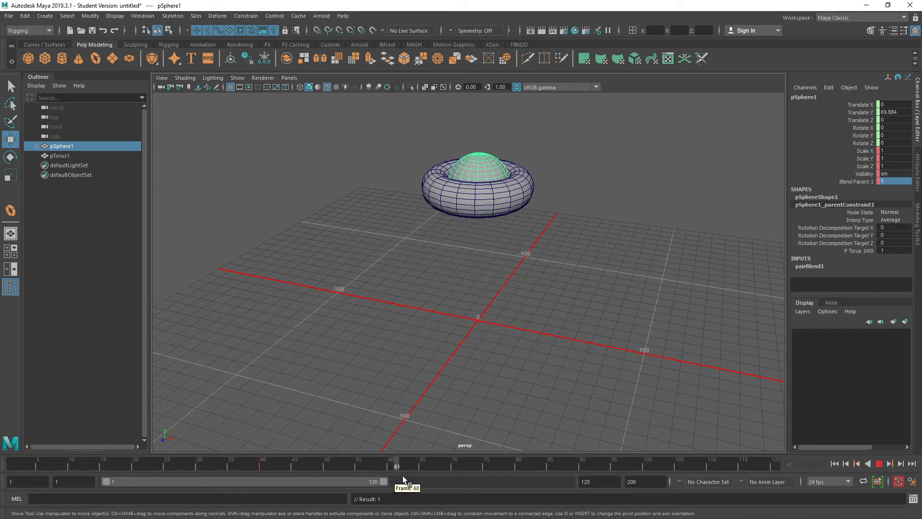
drag(564, 477, 263, 466)
click(256, 468)
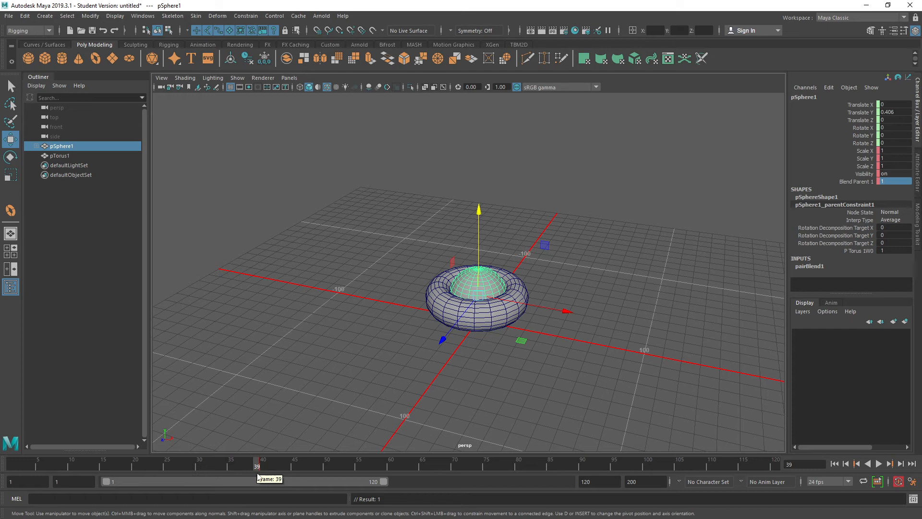
double_click(887, 180)
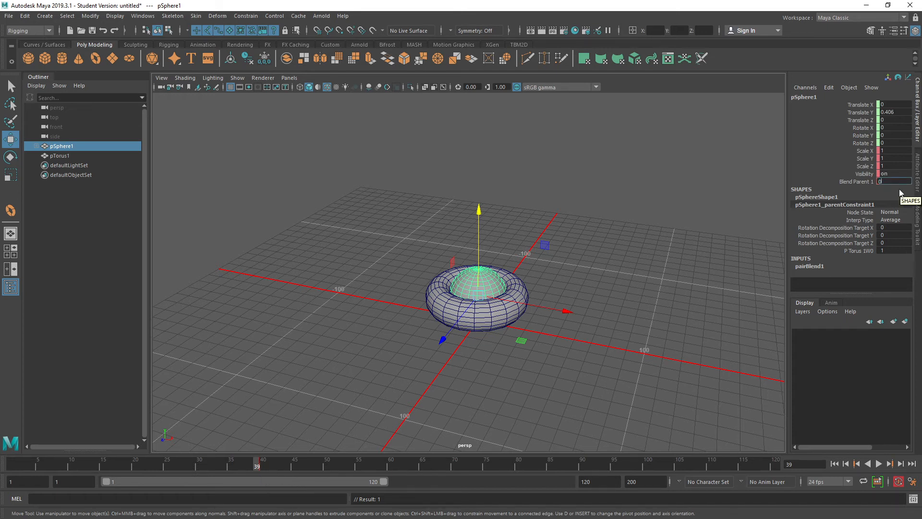
key(Return)
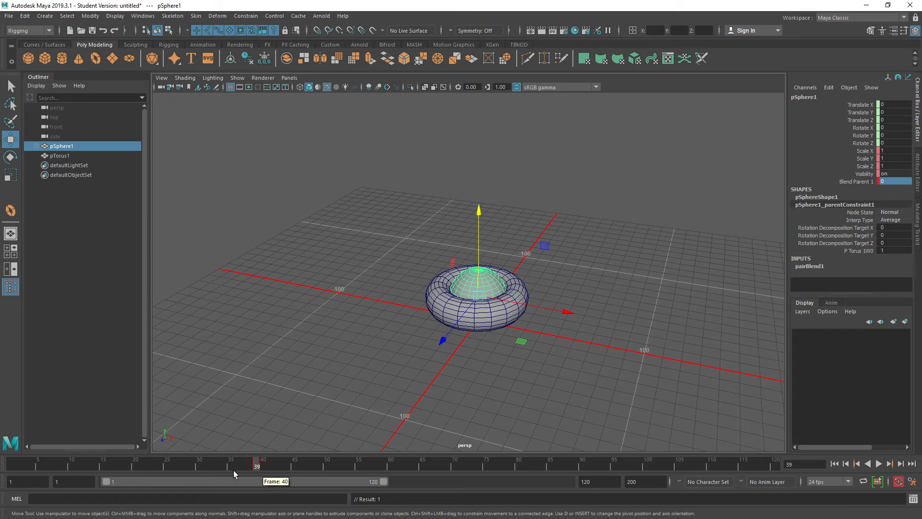
- Play and scrub the animation up to frame 40 to check the switch in the sphere's Blend Parent 1
key(alt+v)
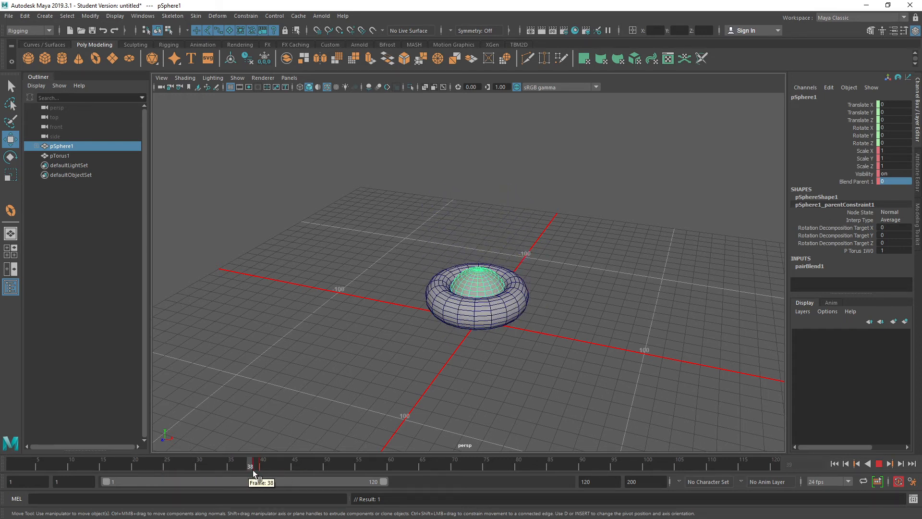
key(alt+v)
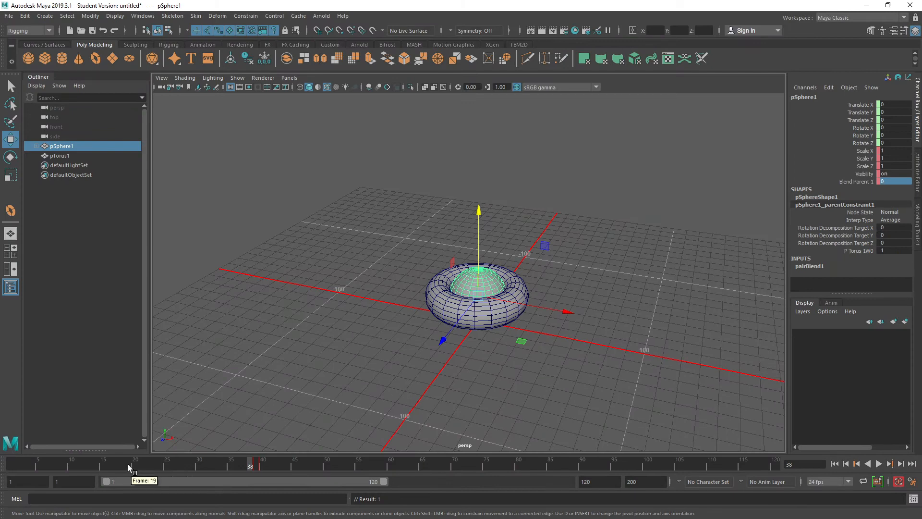
key(alt+v)
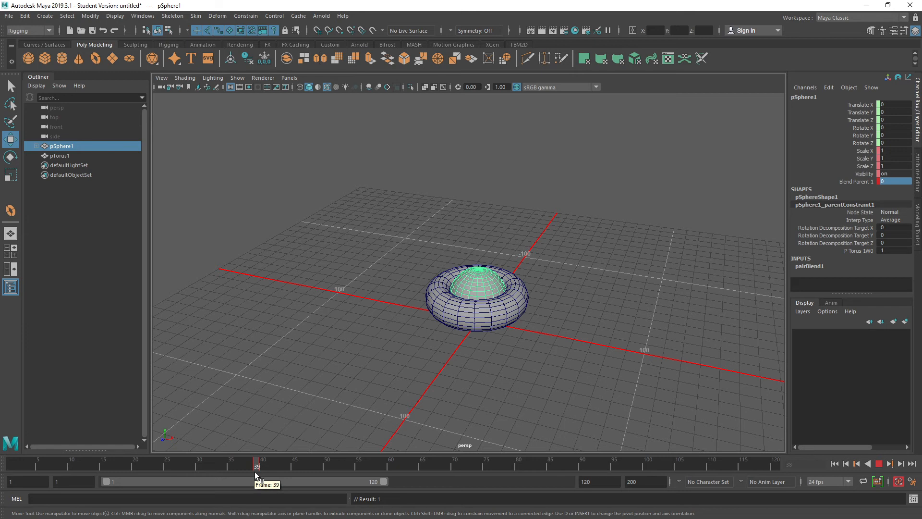
mouse_move(252, 468)
mouse_down()
mouse_move(2, 466)
mouse_move(264, 466)
mouse_up()
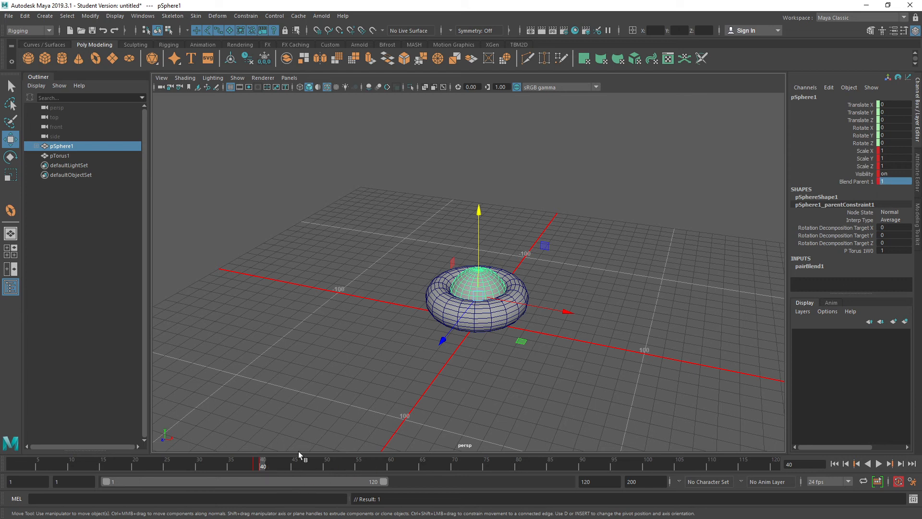
- Key the torus at frame 60, and move it sideways along X at frame 80 to carry the sphere
drag(263, 467, 391, 469)
click(526, 183)
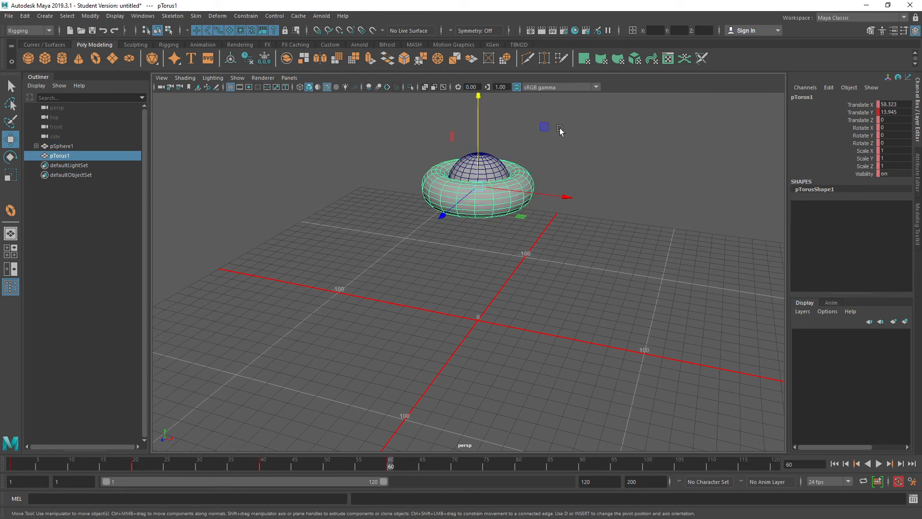
key(s)
drag(391, 469, 518, 469)
alt+drag(480, 269, 698, 255)
alt+drag(457, 406, 432, 307)
- Scrub from the start to frame 40 to review the pick-up, and select the sphere for a closer look
drag(16, 463, 263, 476)
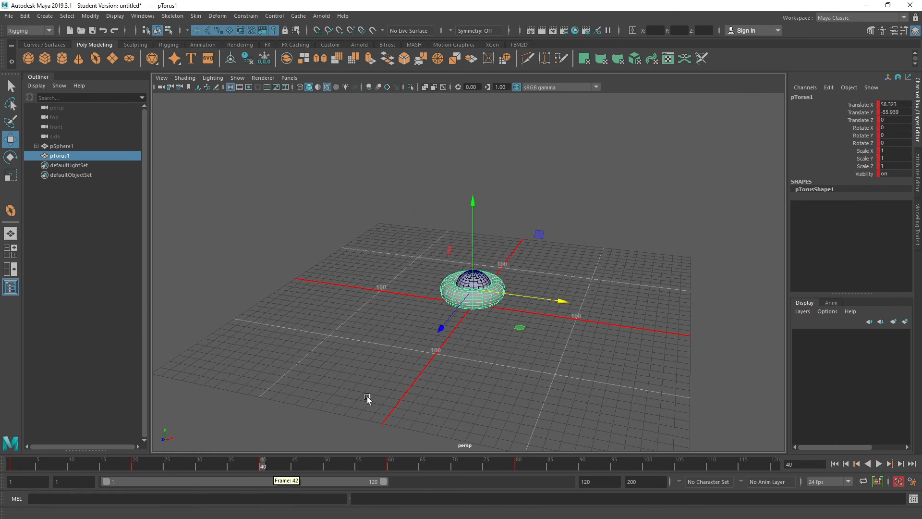
click(514, 260)
scroll(397, 276, up, 3)
click(486, 282)
alt+drag(494, 288, 461, 282)
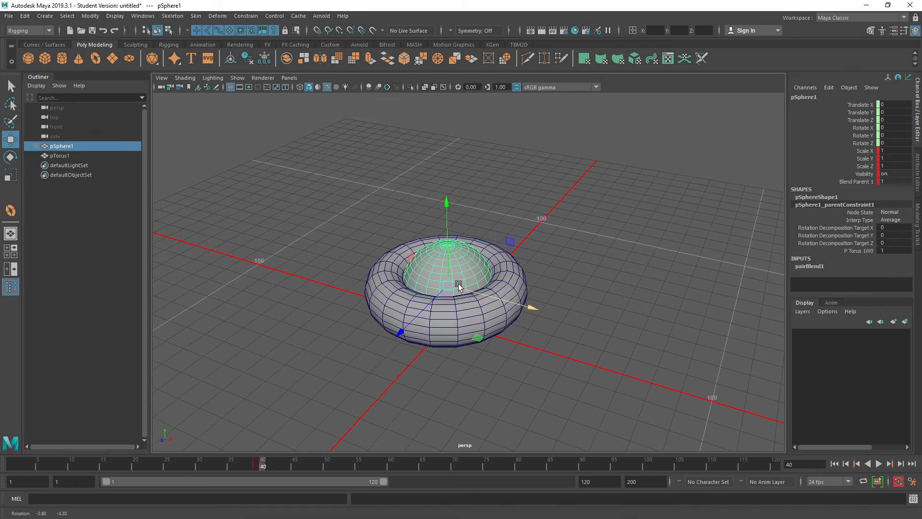
- Examine the constraint commands of the Rigging set, including Parent, with the sphere still selected
click(243, 16)
click(218, 16)
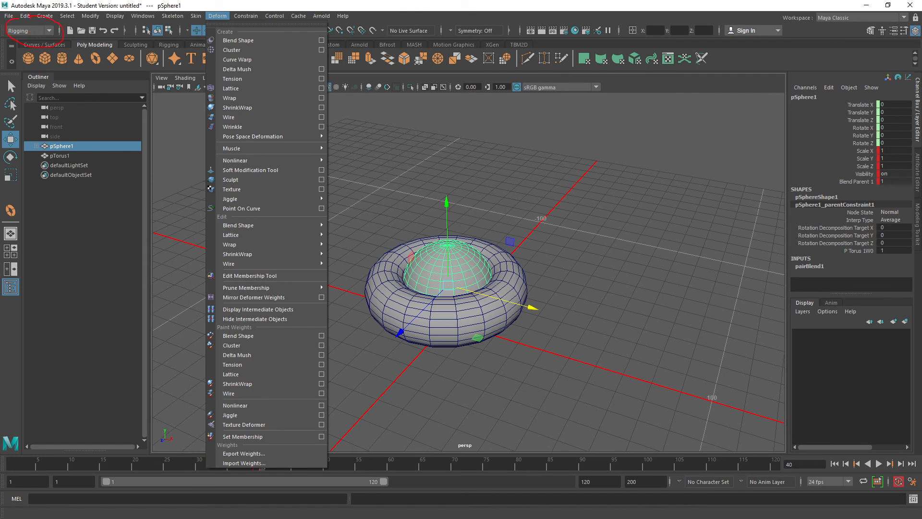
key(Escape)
click(247, 17)
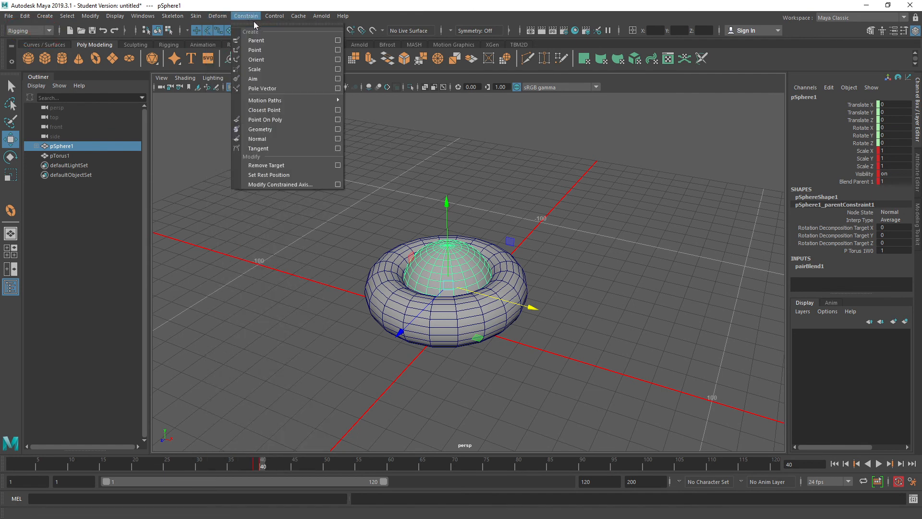
click(253, 17)
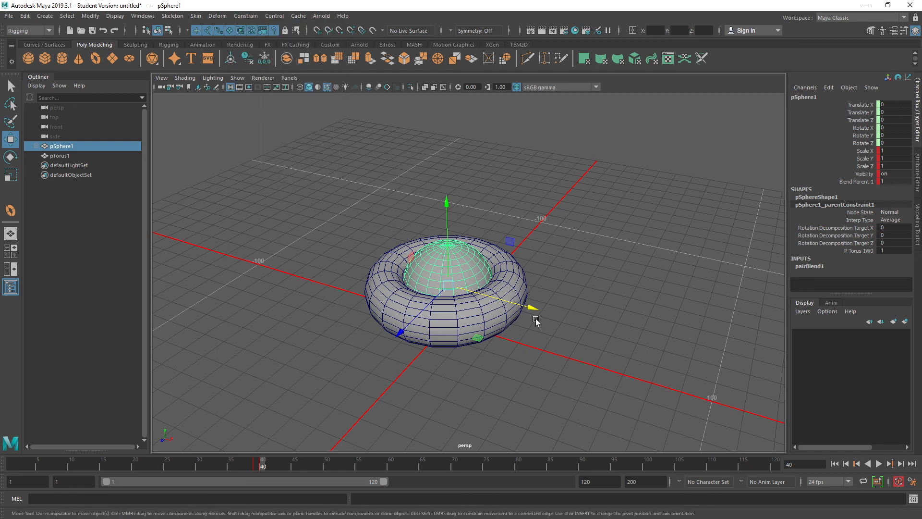
alt+right_drag(446, 279, 605, 274)
alt+middle_drag(605, 274, 627, 273)
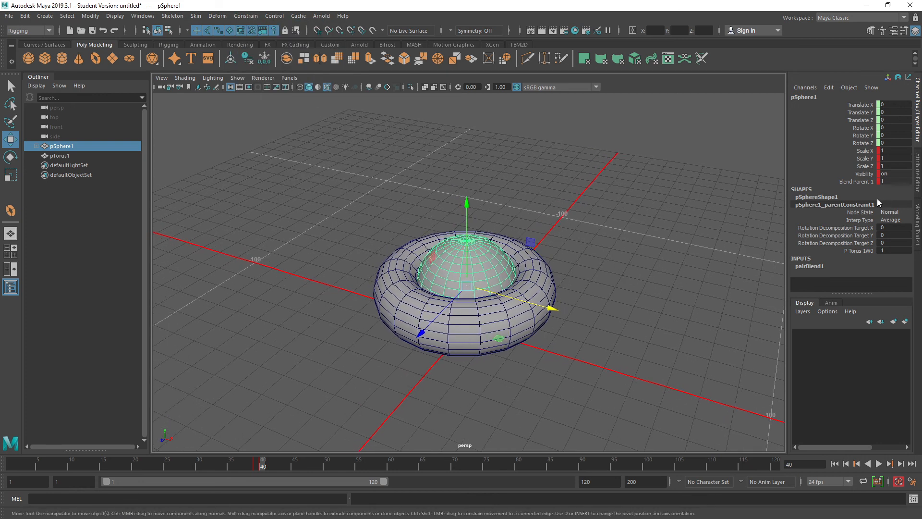